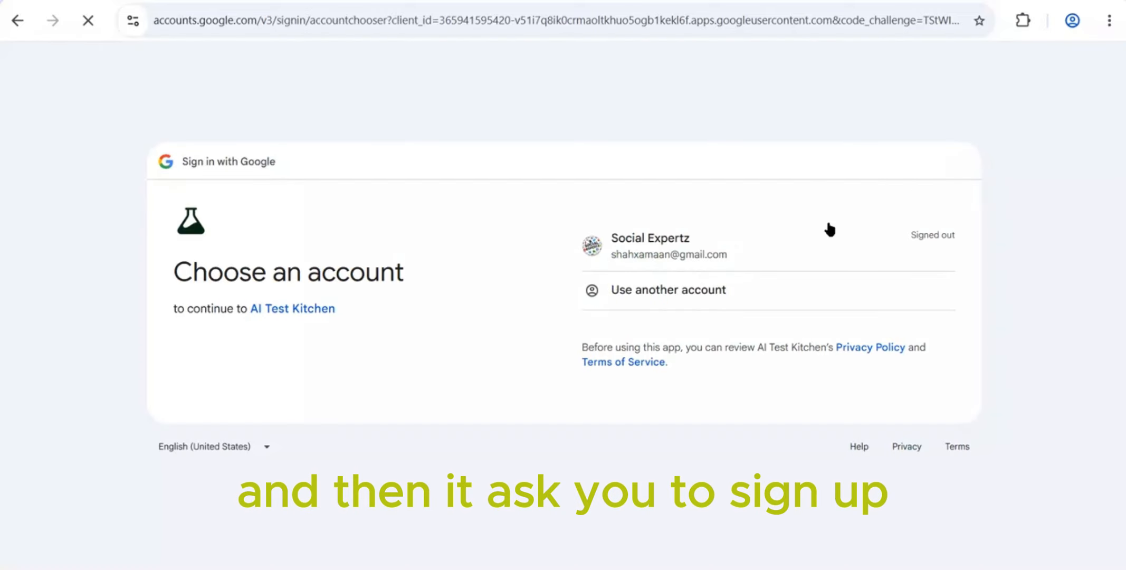
Sign in to Google Flow with the listed Google account and create a new project
click(826, 228)
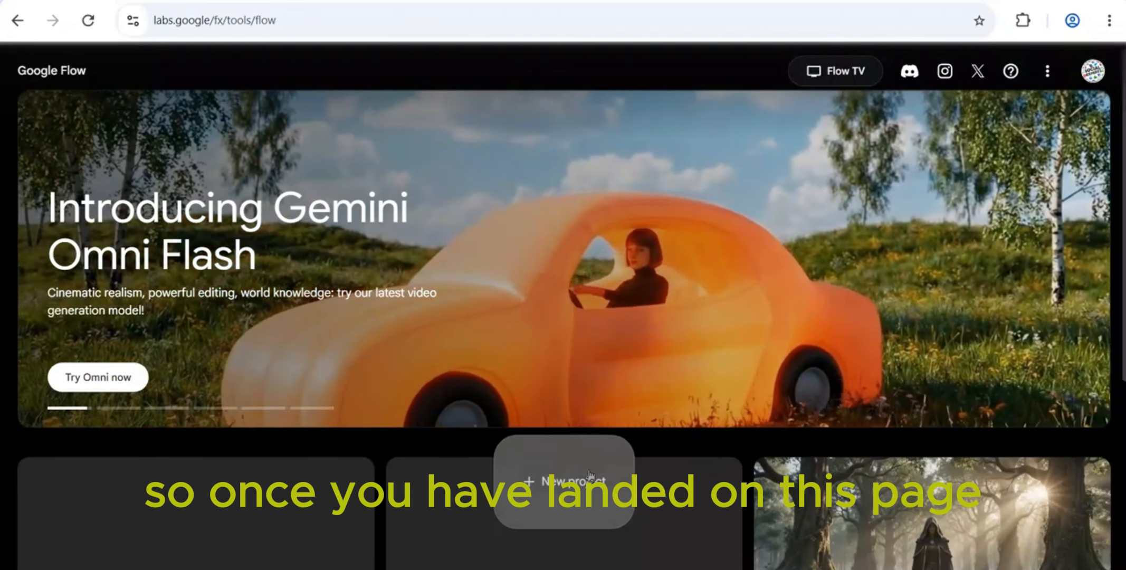
scroll(593, 312, down, 2)
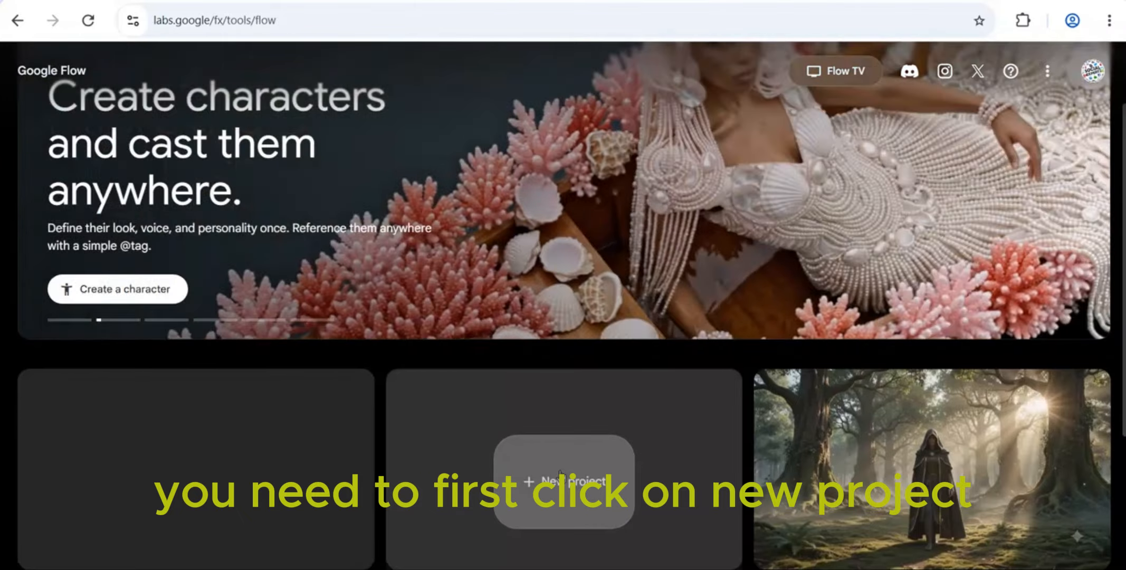
click(560, 474)
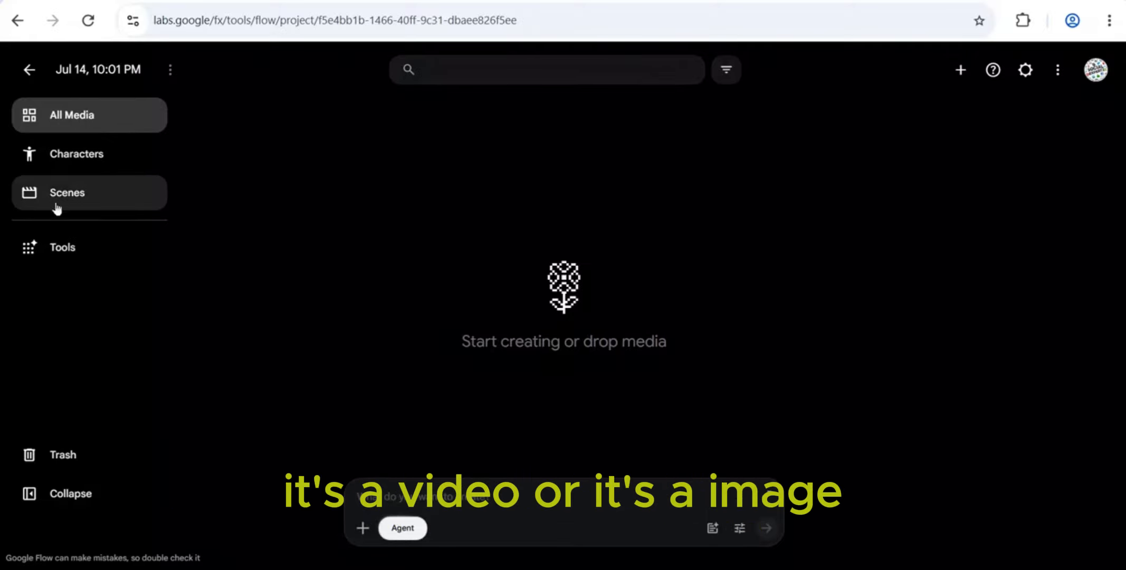
Look through the project's Characters, Scenes and Tools sections and return to All Media
click(93, 153)
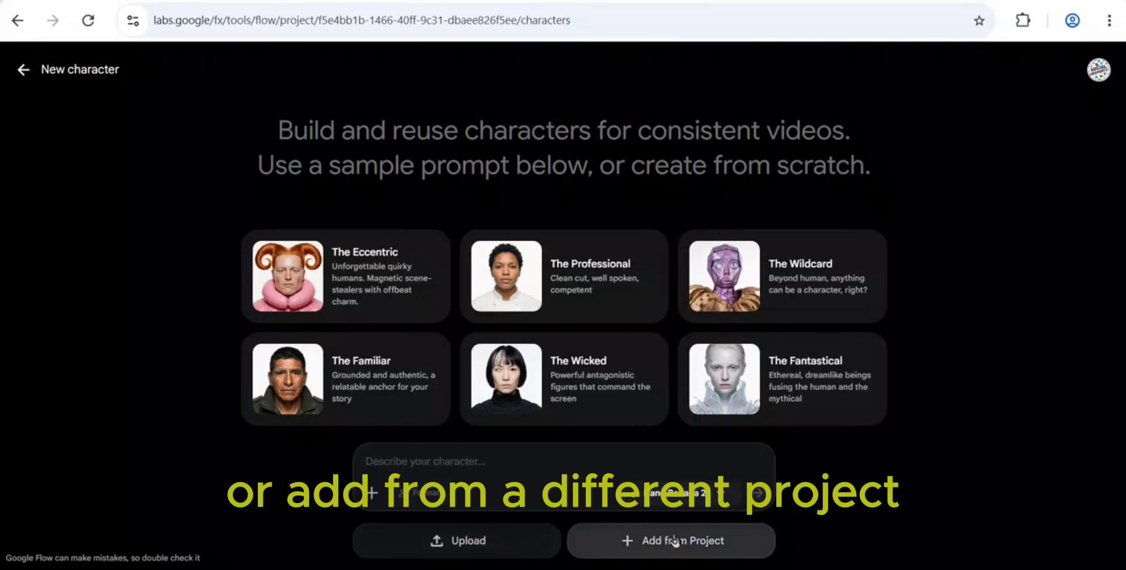
click(22, 70)
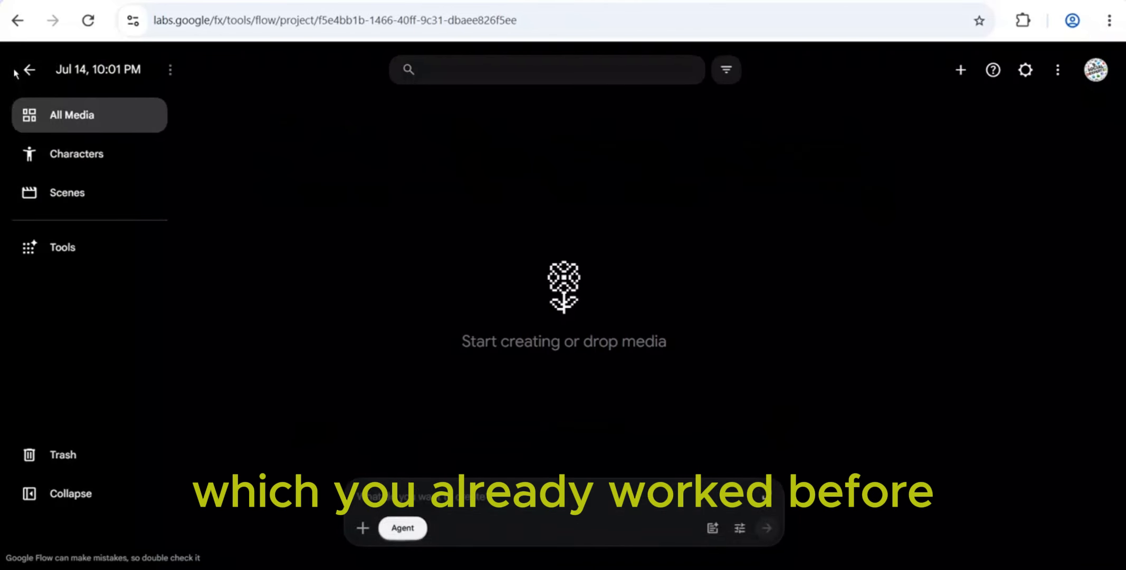
click(79, 195)
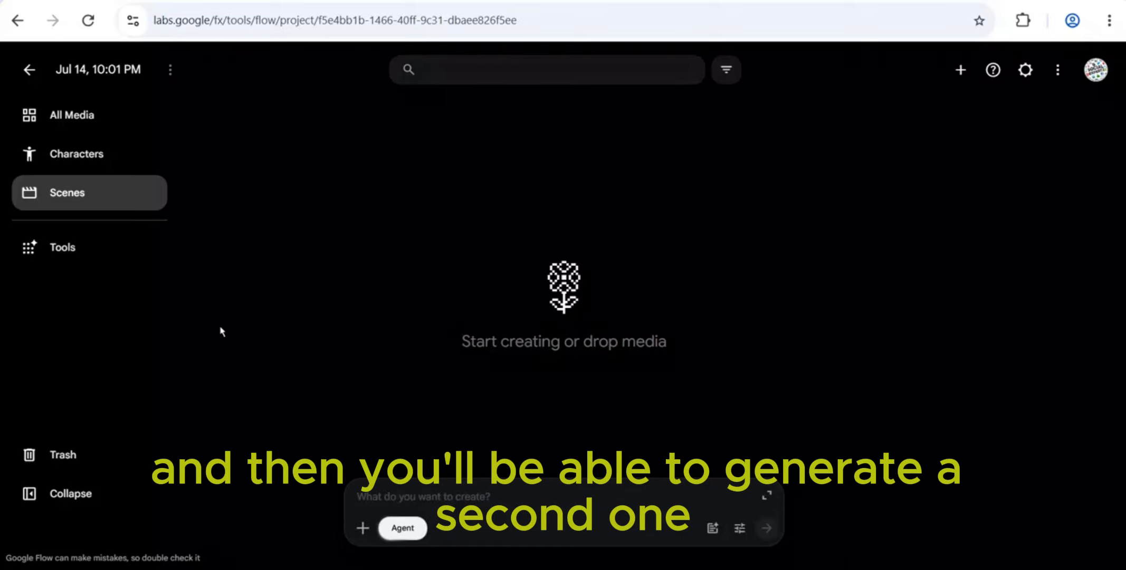
click(88, 247)
scroll(355, 380, down, 3)
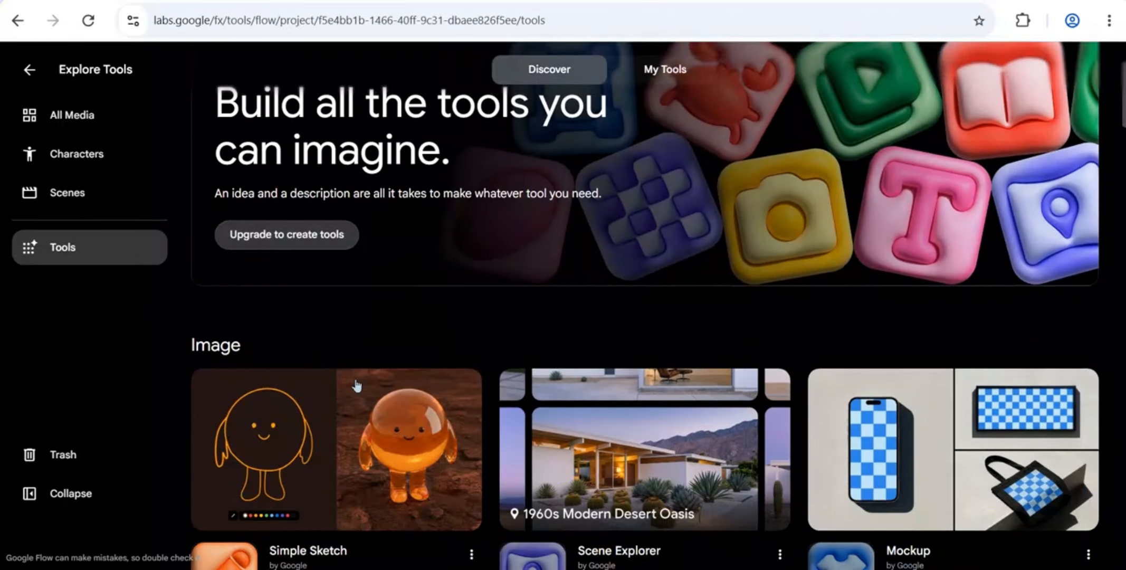
scroll(355, 384, up, 3)
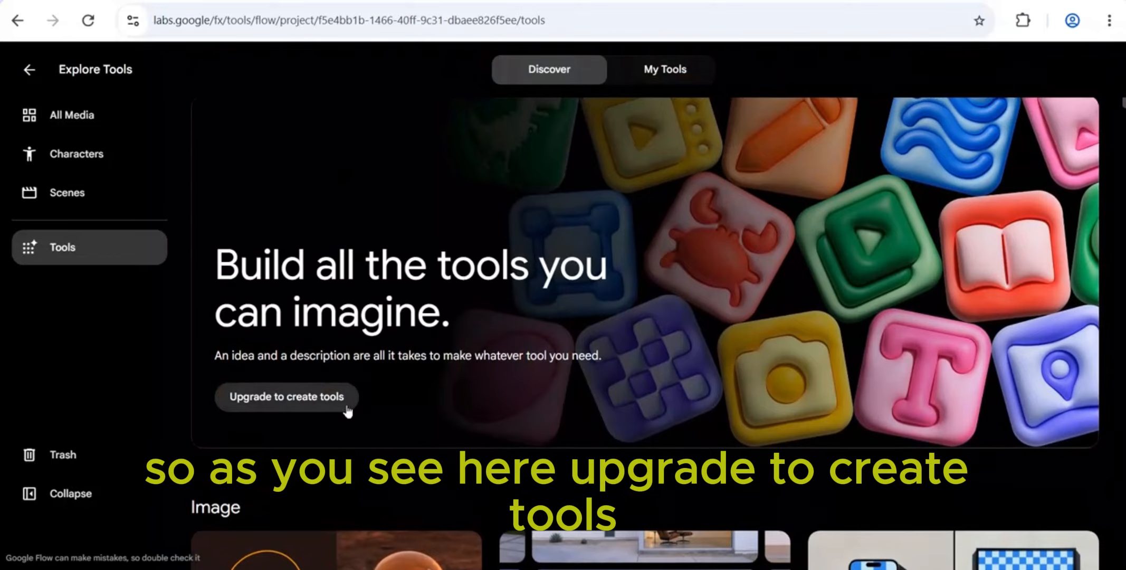
scroll(415, 412, down, 5)
scroll(417, 412, up, 5)
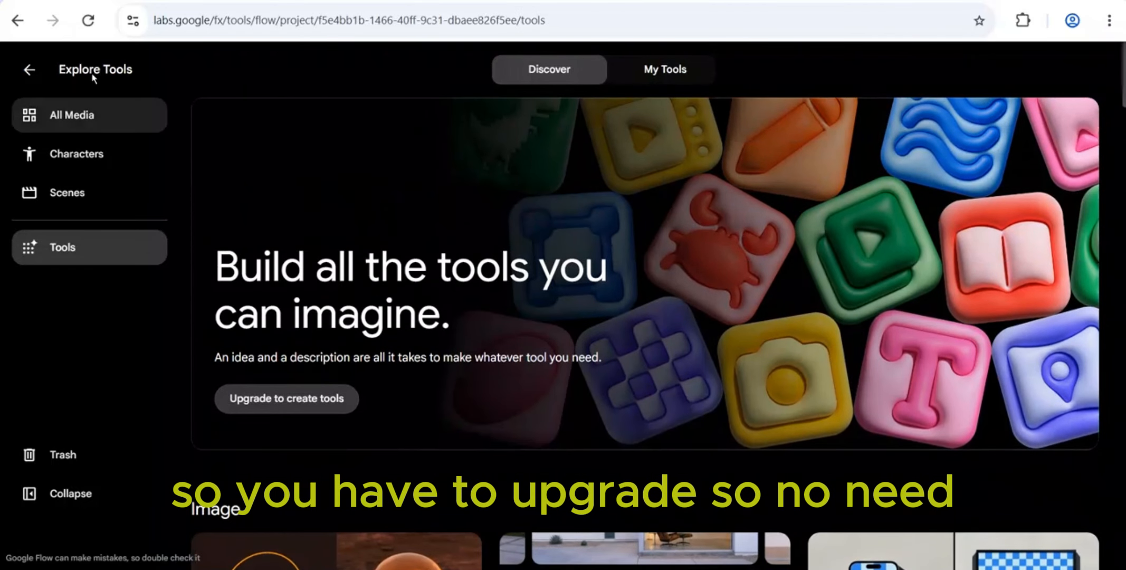
click(67, 128)
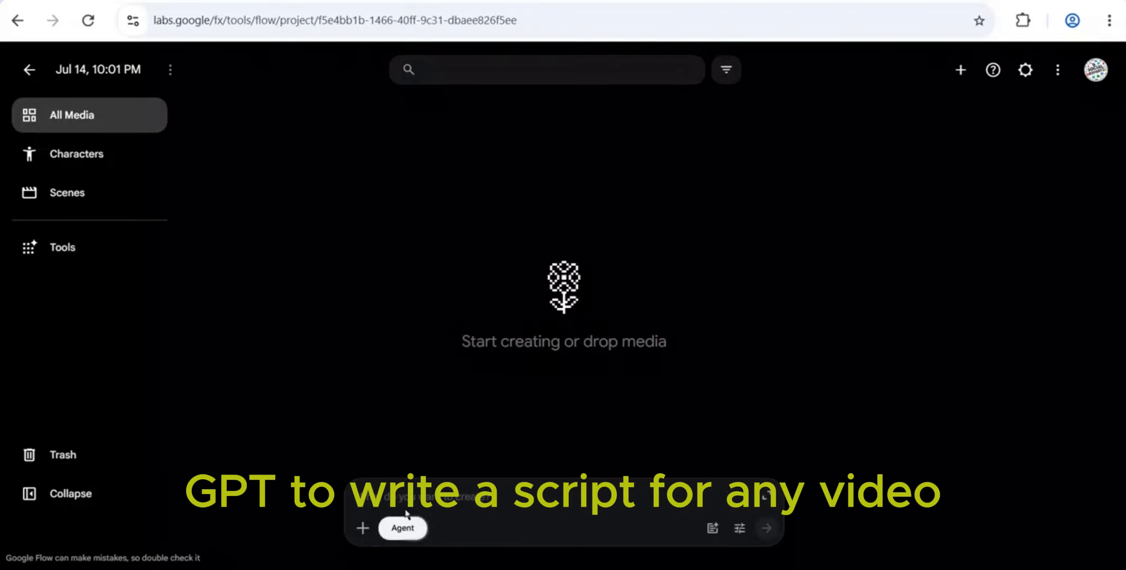
Upload the beach.jpeg drawing to the project and choose 1x as the image generation default in the agent settings
click(361, 529)
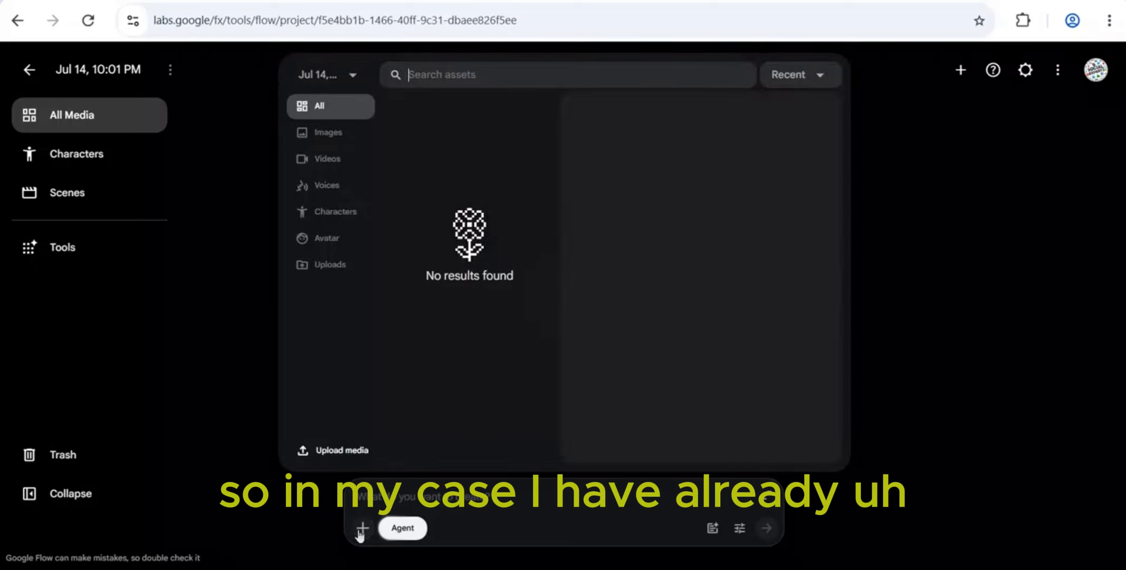
click(322, 452)
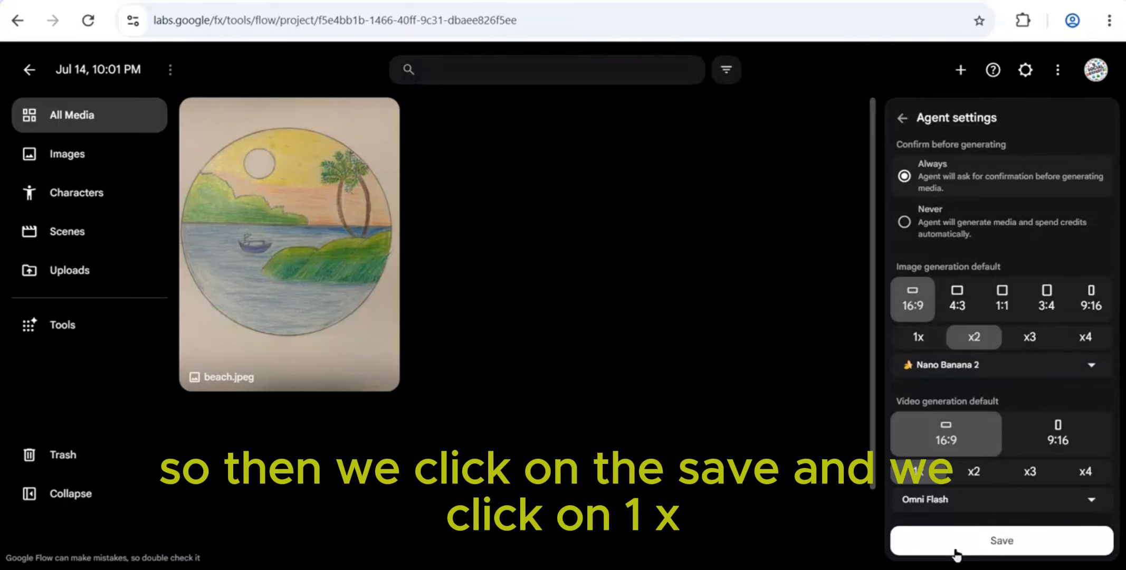
click(919, 342)
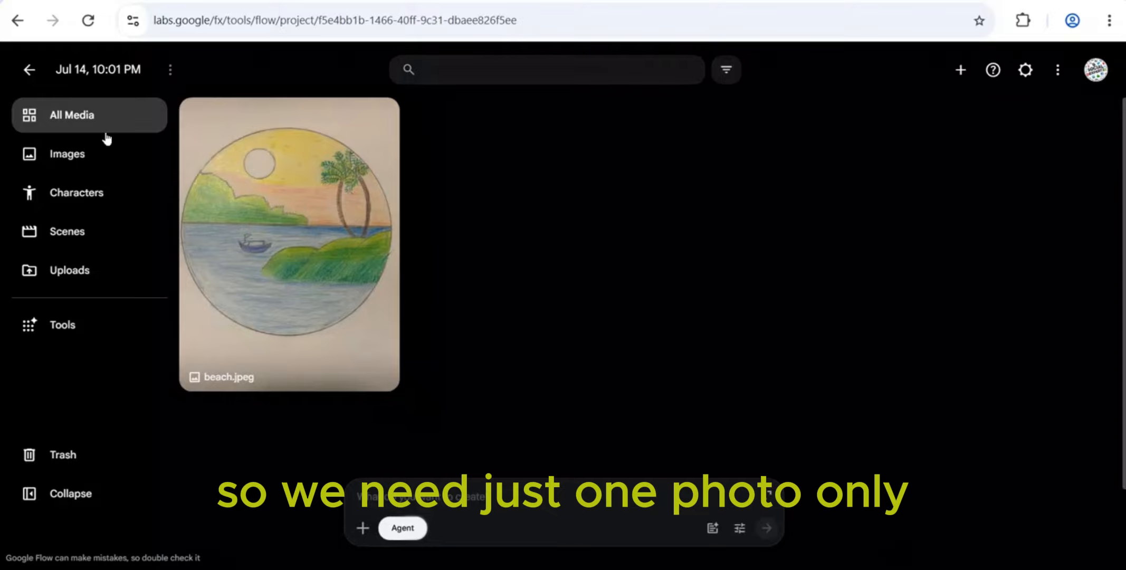
Have the agent process beach.jpeg with the prompt "convert this drawing into a hyper realistic scene." and ask to make the resulting image full-frame
click(363, 528)
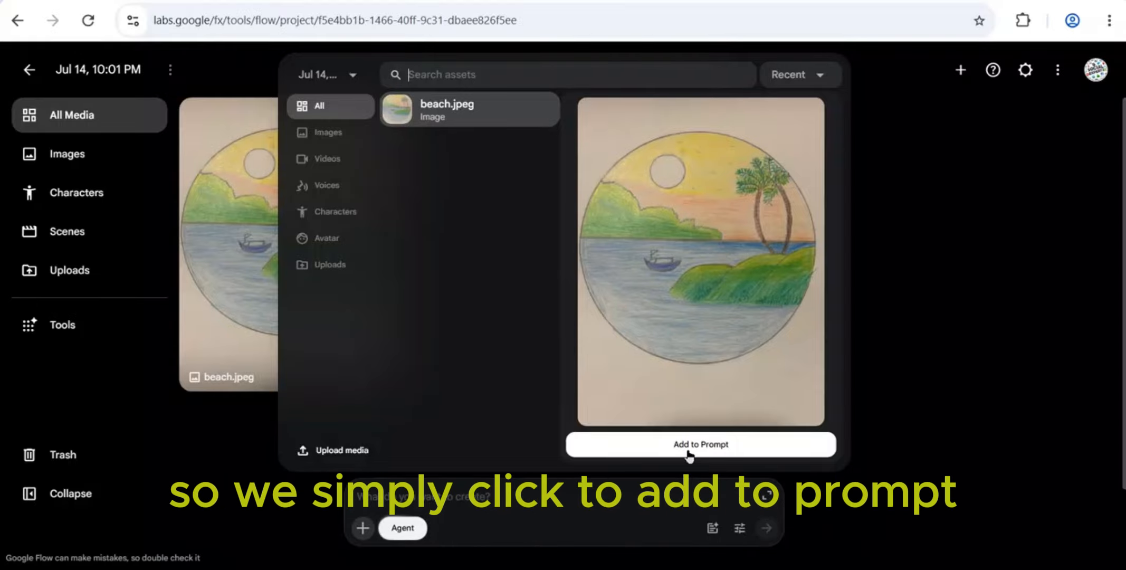
click(690, 444)
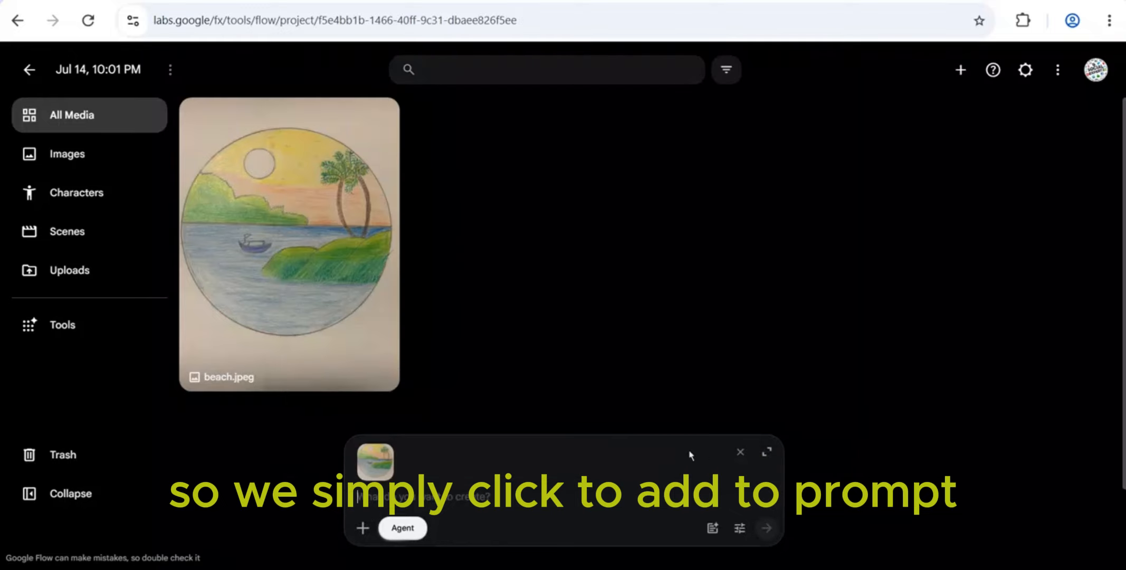
text(convert this drawing into a hyperrealistic scene.)
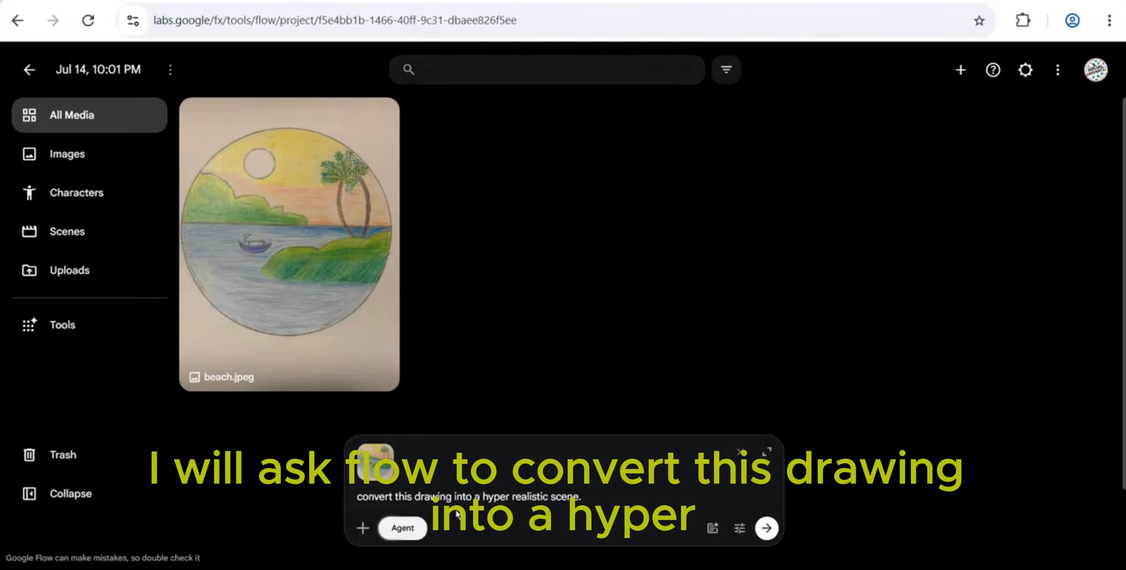
key(Return)
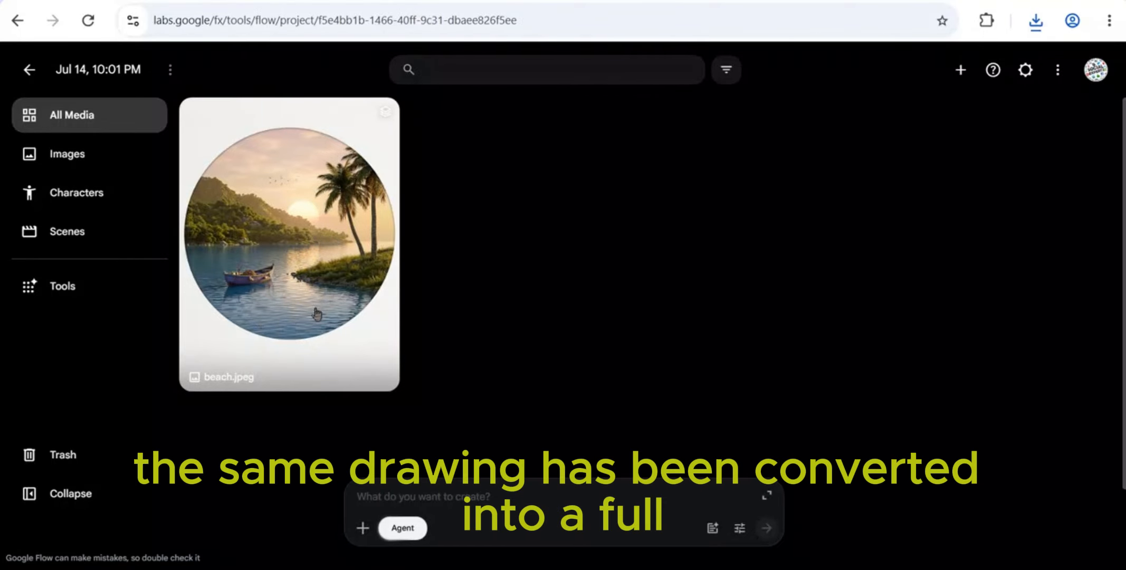
click(426, 502)
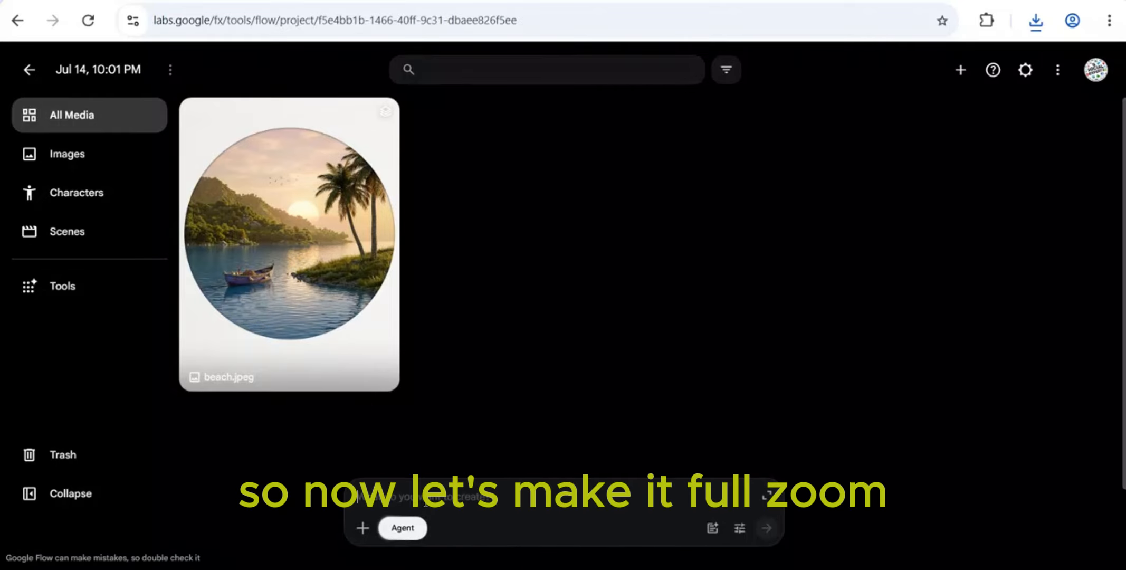
text(make)
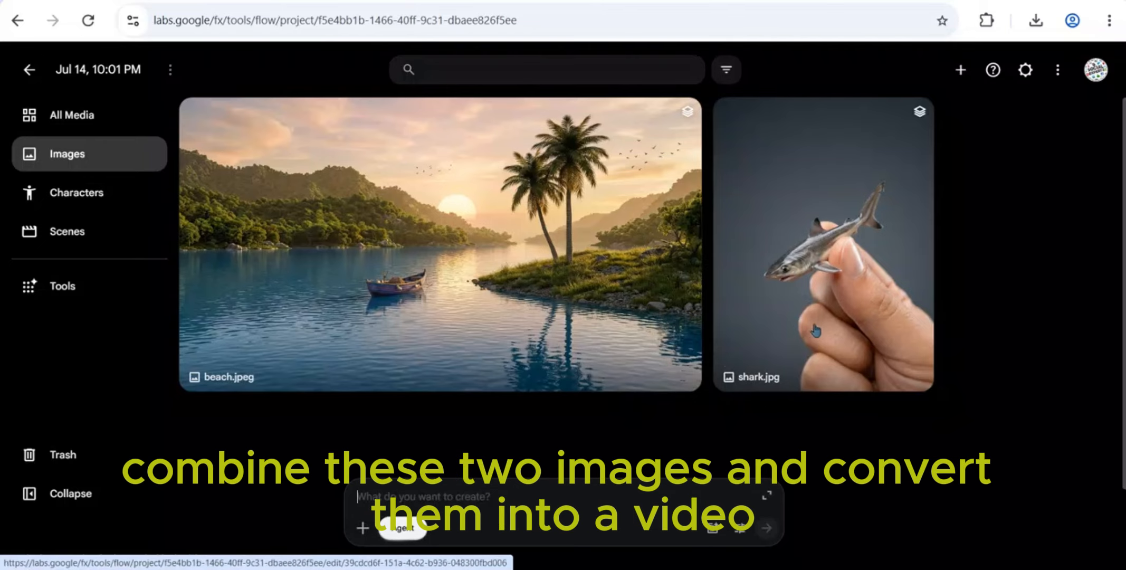
Set the agent's default video generation model to Veo 3.1 - Lite and save the settings
click(741, 530)
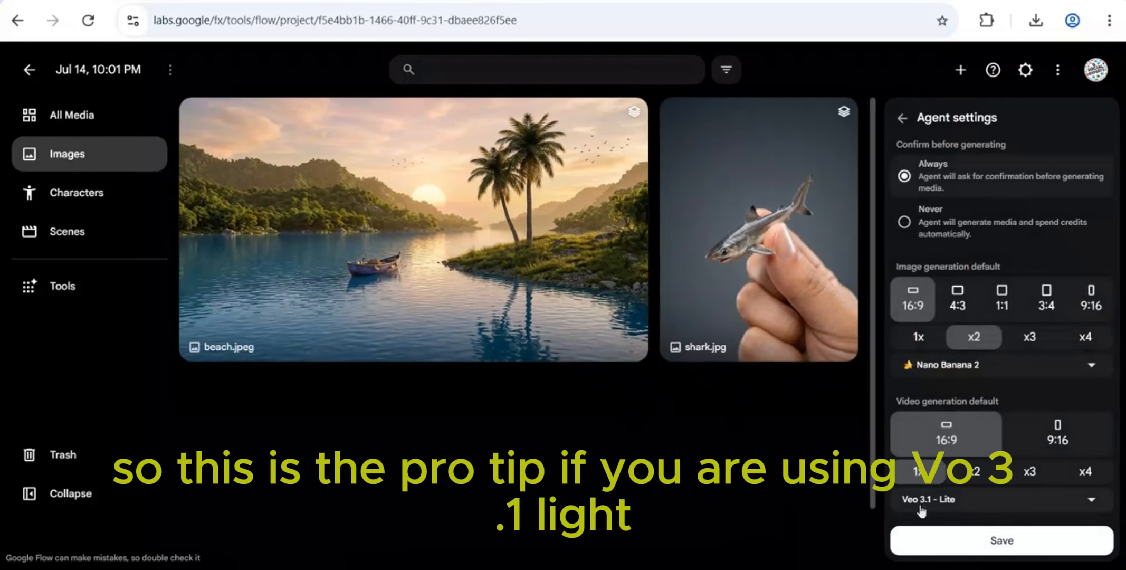
click(922, 506)
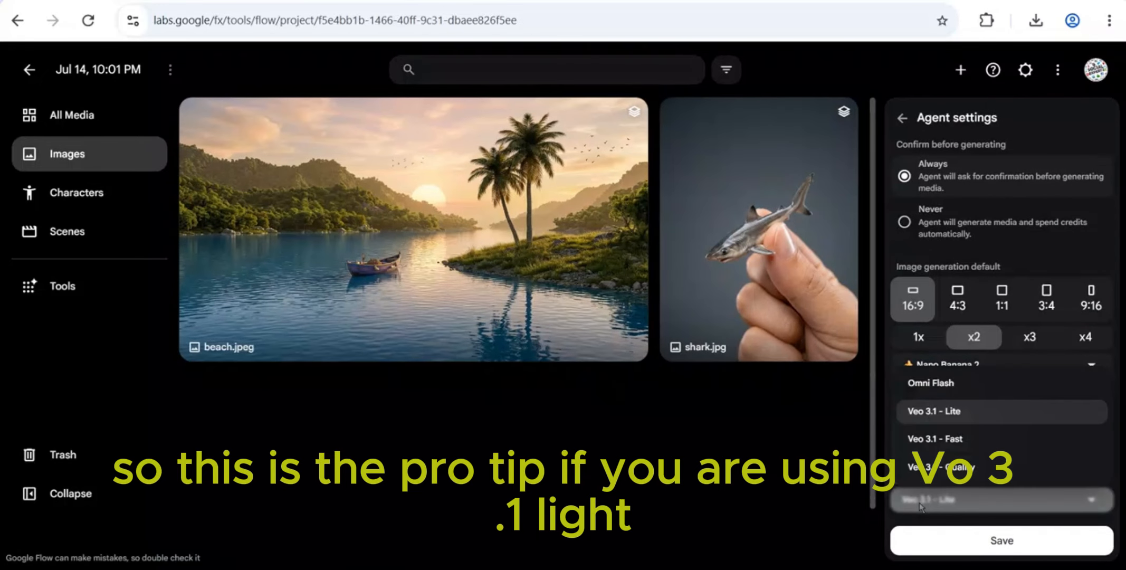
click(909, 546)
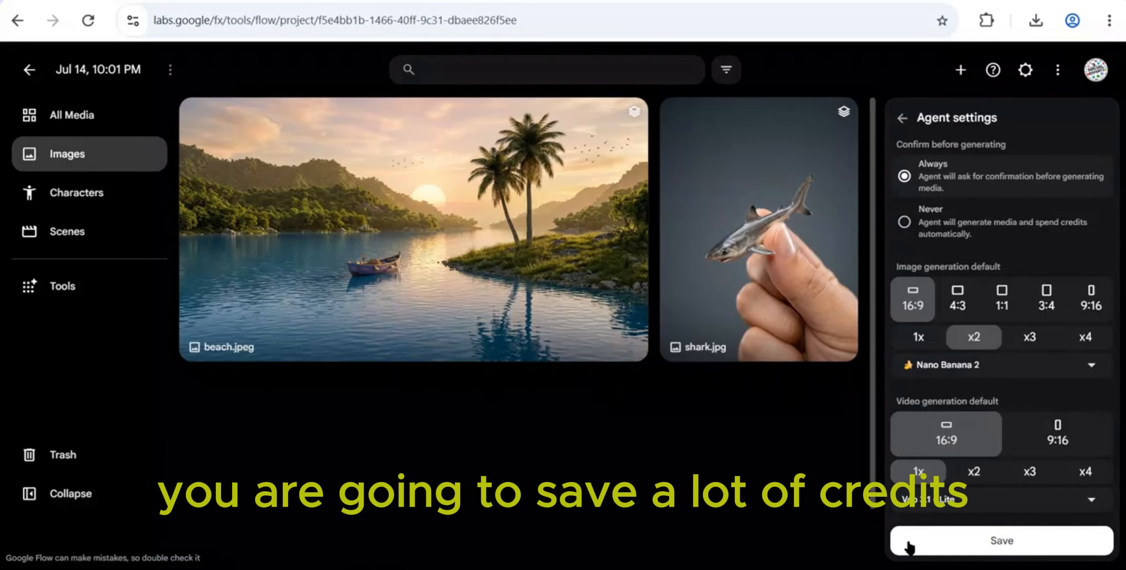
click(950, 545)
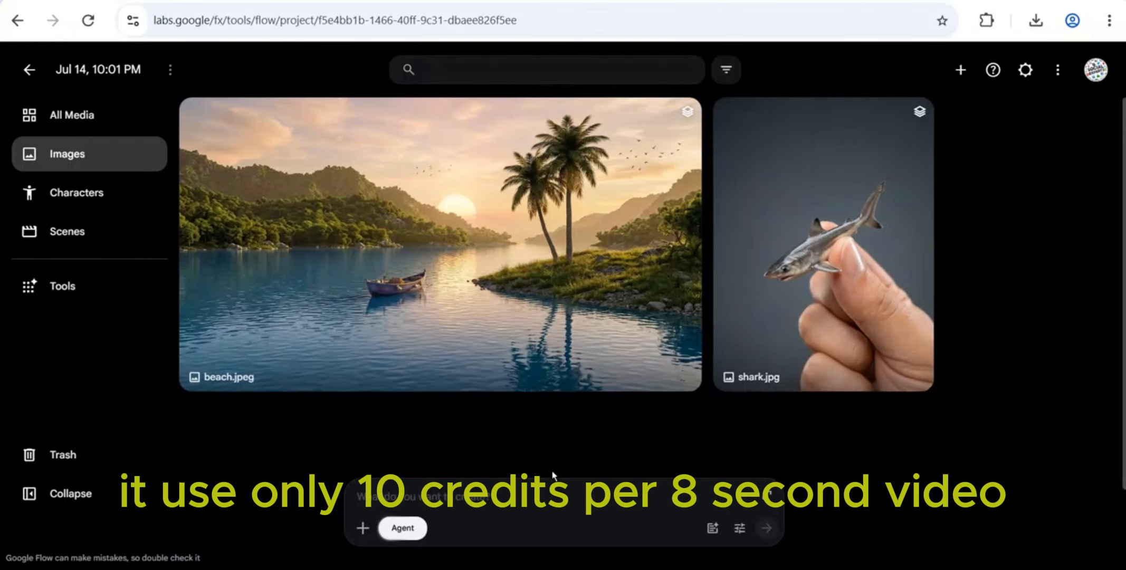
Prompt a video in which the beach comes to life, the boat sails slowly and shark.jpg jumps into the water with realistic sounds, attaching beach.jpeg
triple_click(456, 497)
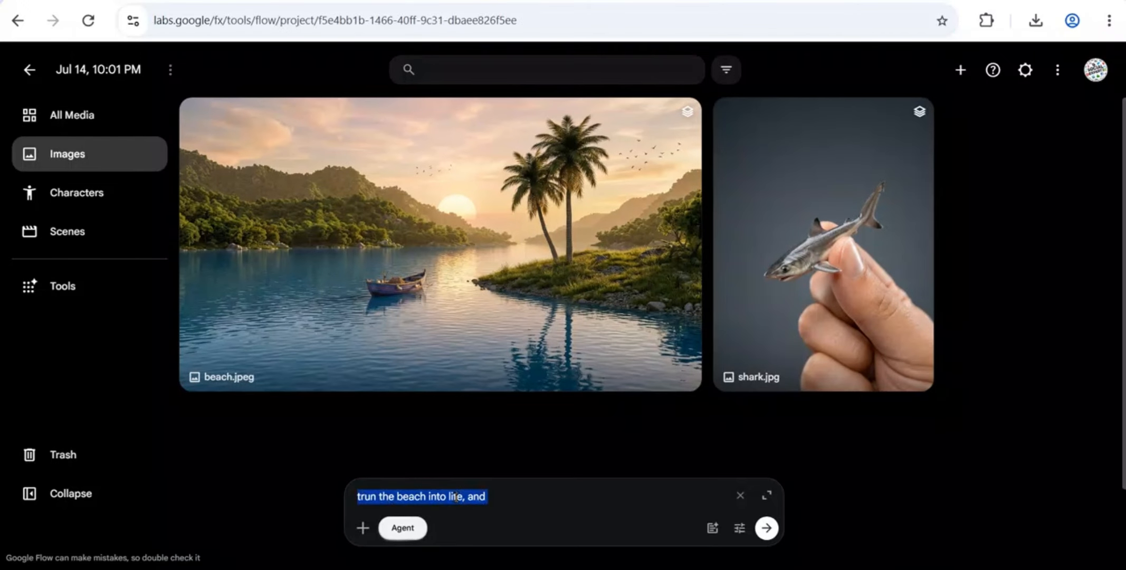
key(BackSpace)
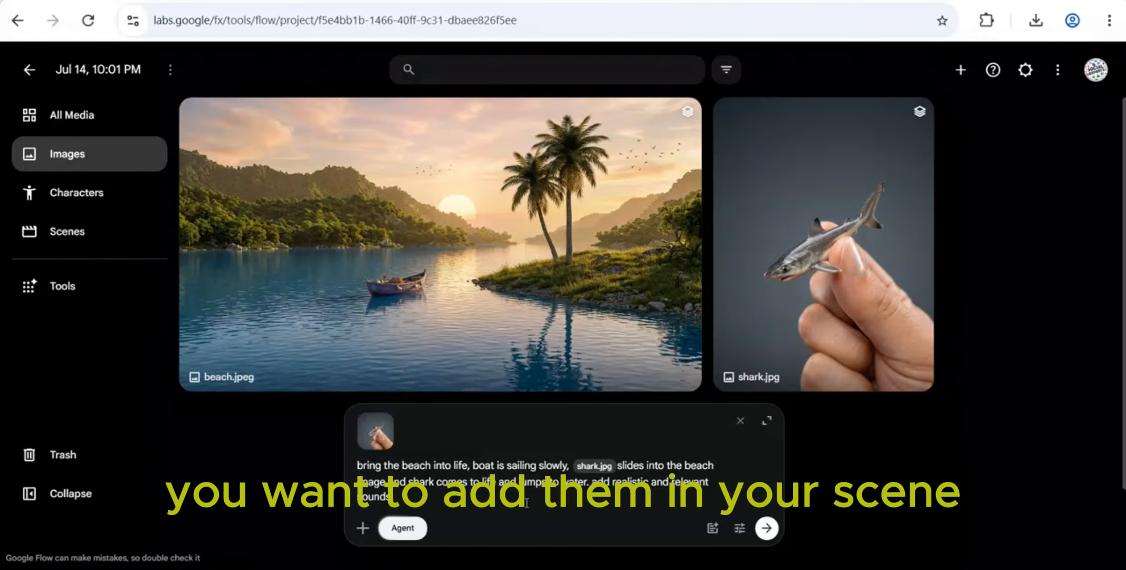
text(@)
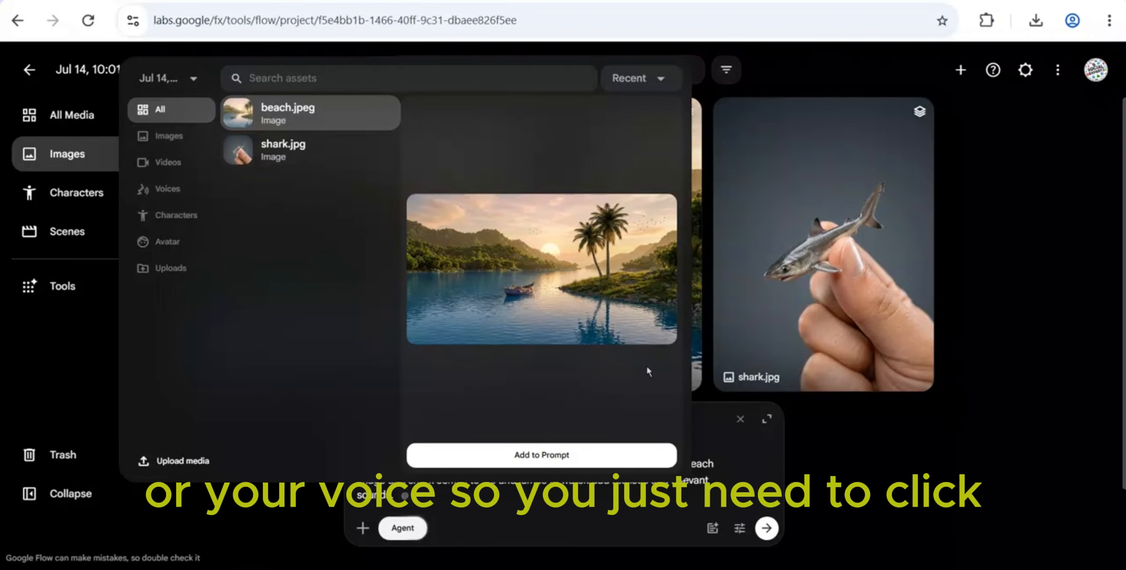
click(542, 455)
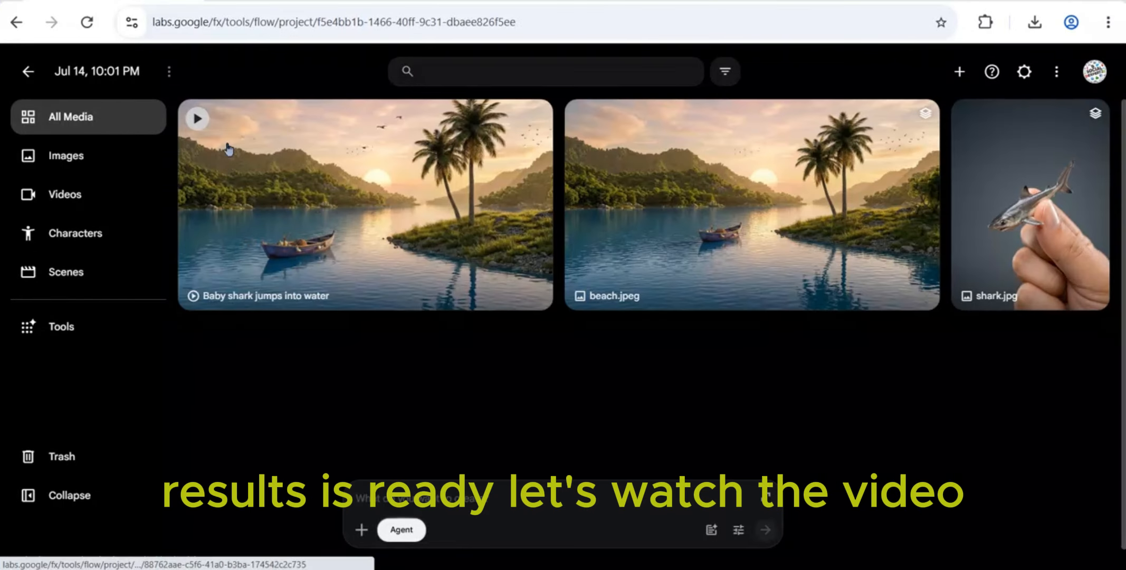
Play the generated baby shark video in its editor and return to the project's media
click(198, 123)
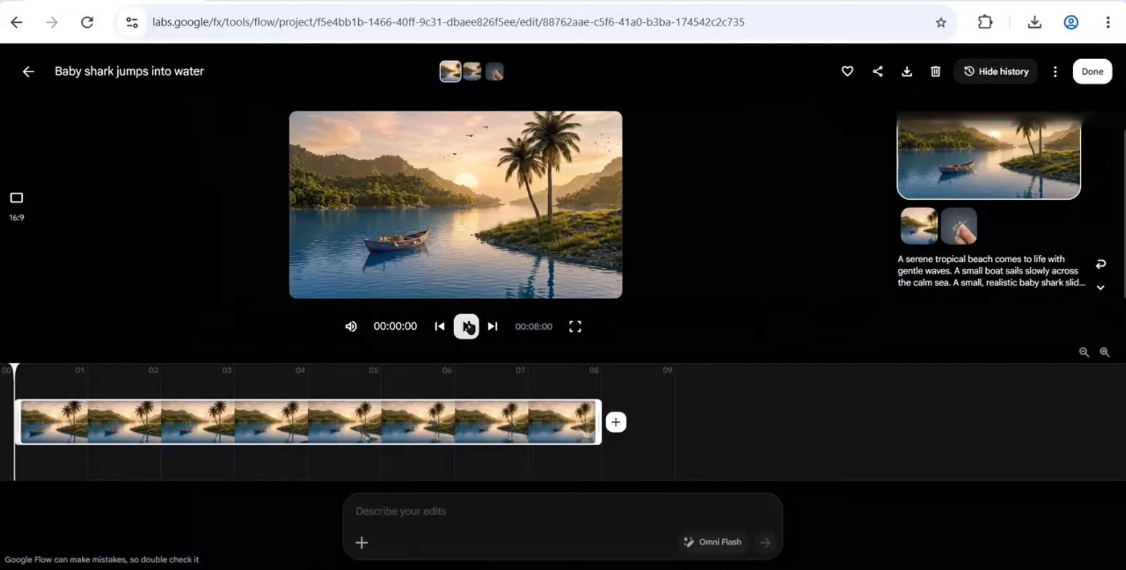
click(617, 103)
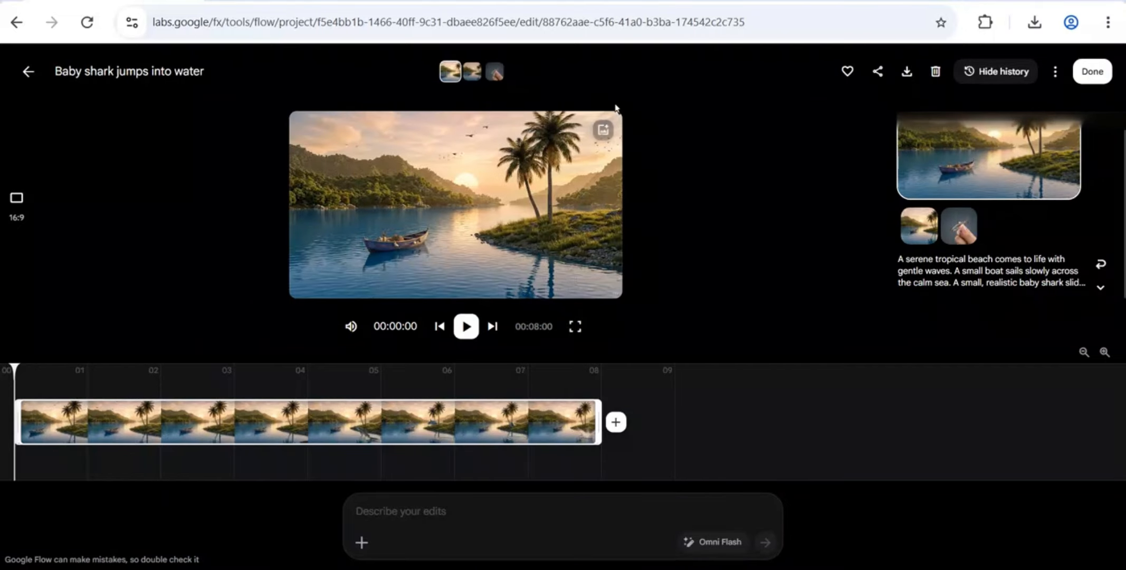
click(467, 327)
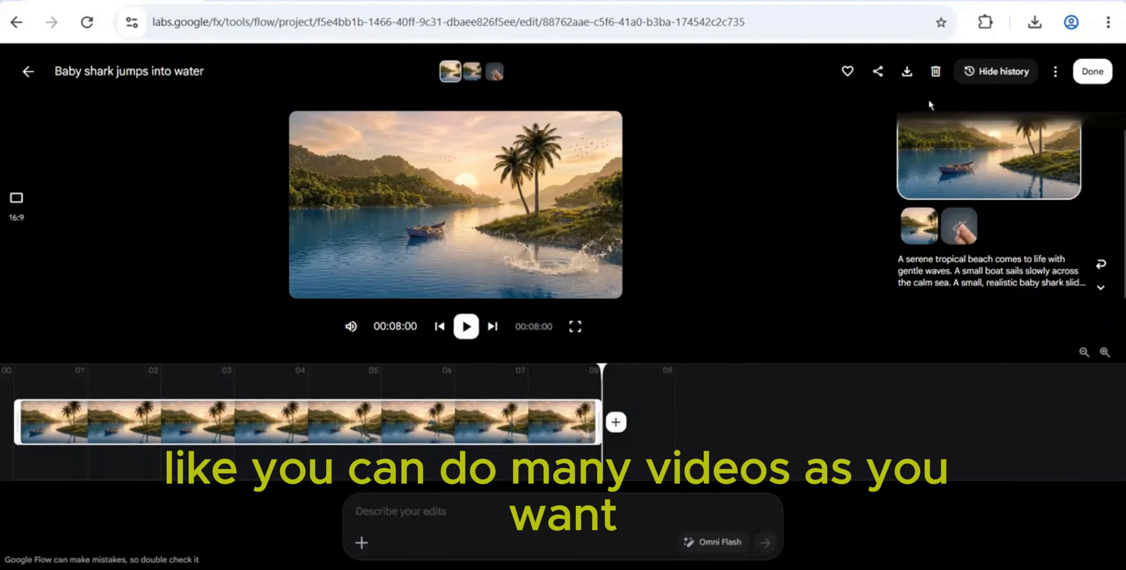
click(1090, 72)
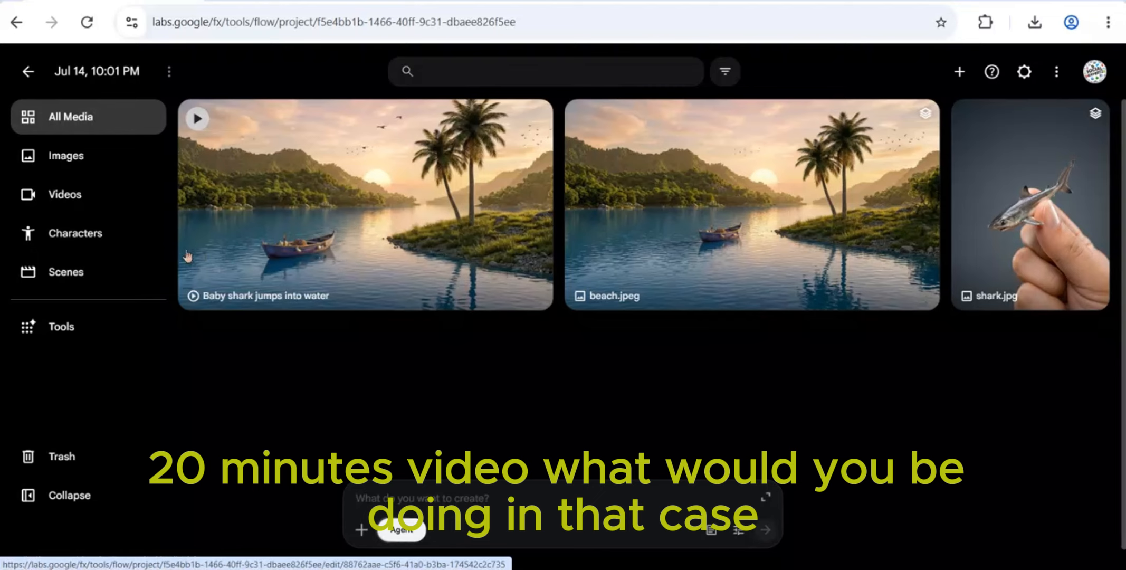
From Scenes, attach the baby shark video, ask the agent to extend the scene with the shark going forward to the boat, and close the chat
click(91, 281)
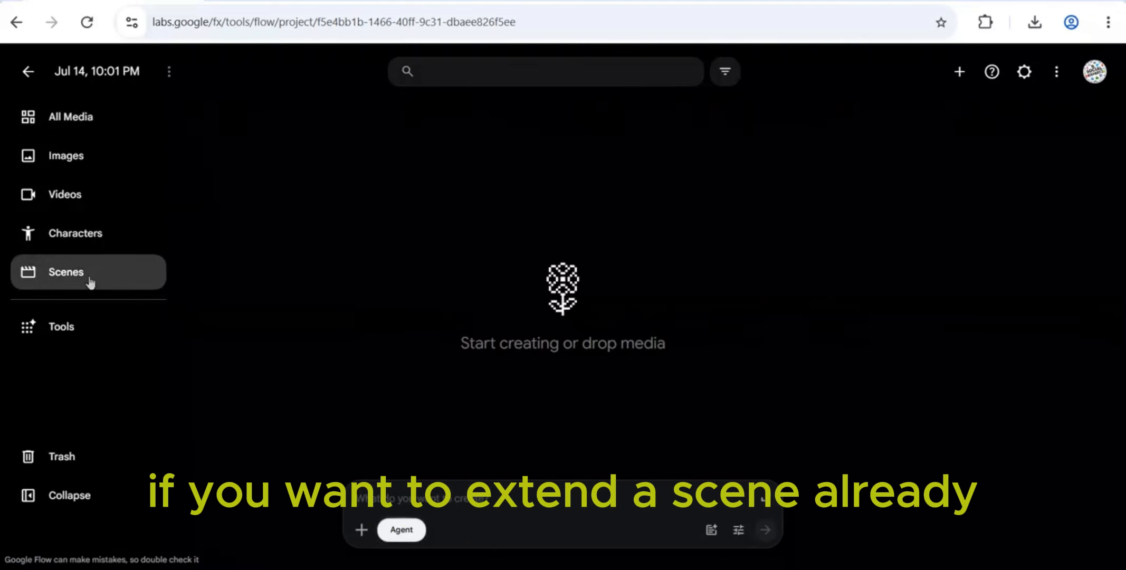
click(362, 530)
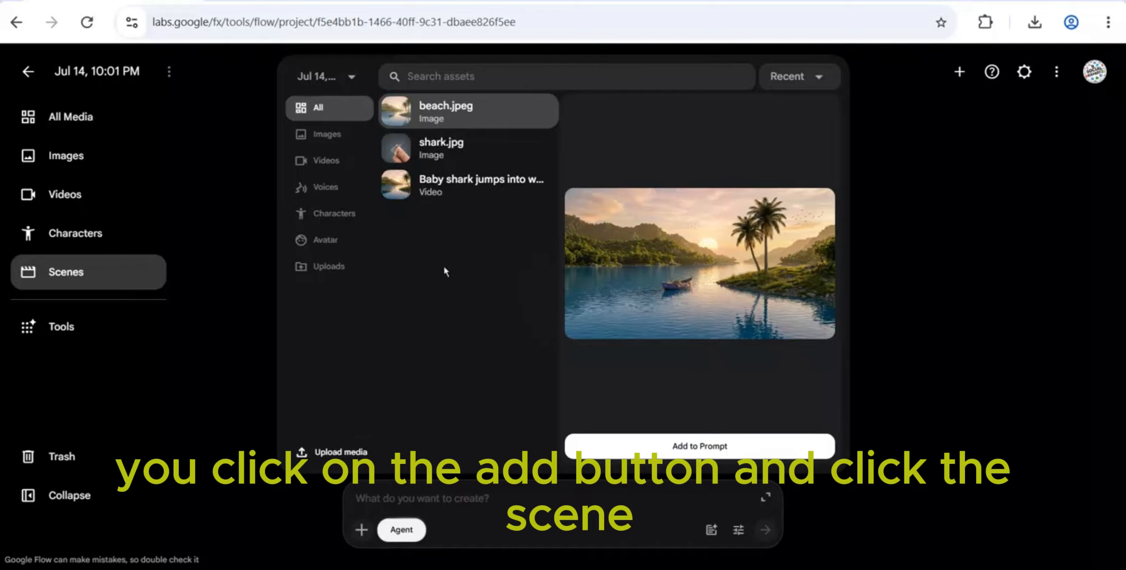
click(431, 196)
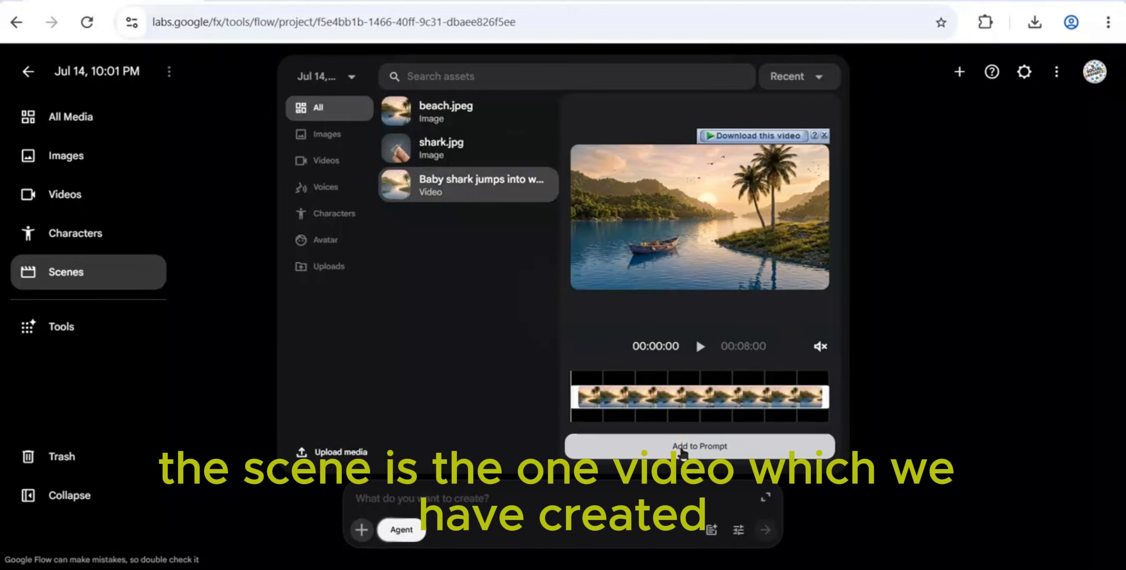
click(680, 448)
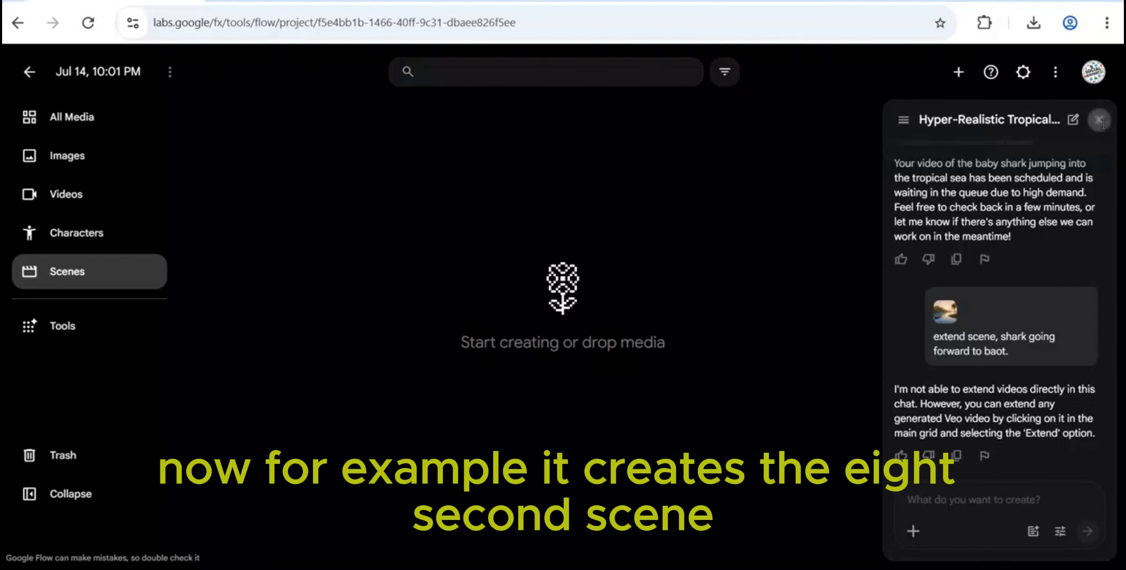
click(1100, 118)
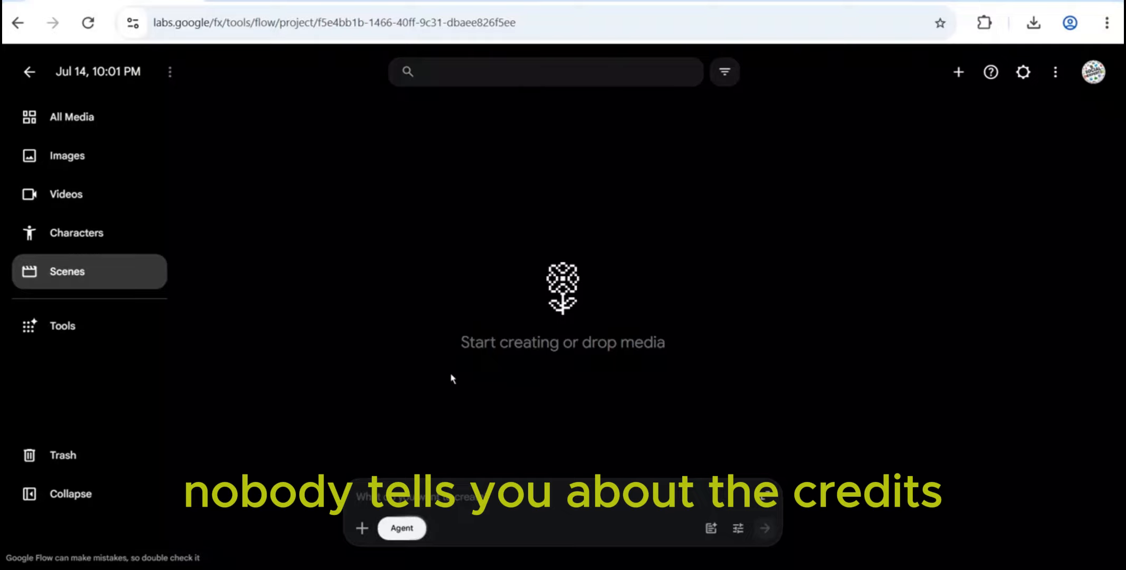
Check the account's available Flow credits and view the Google Flow plan comparison image in the photo viewer
click(1092, 73)
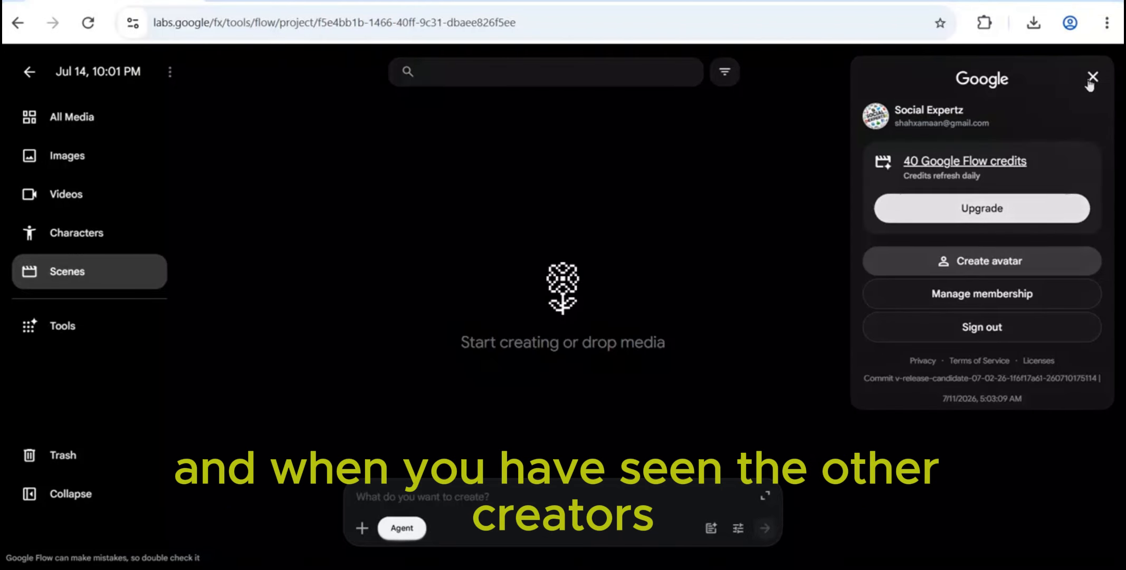
click(1091, 79)
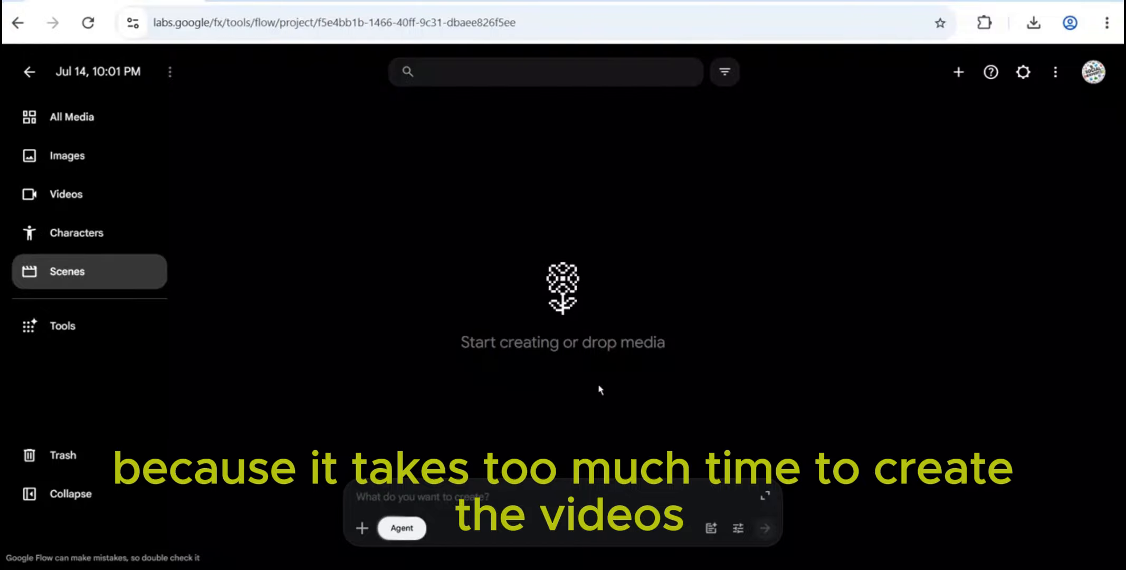
mouse_move(759, 569)
click(679, 499)
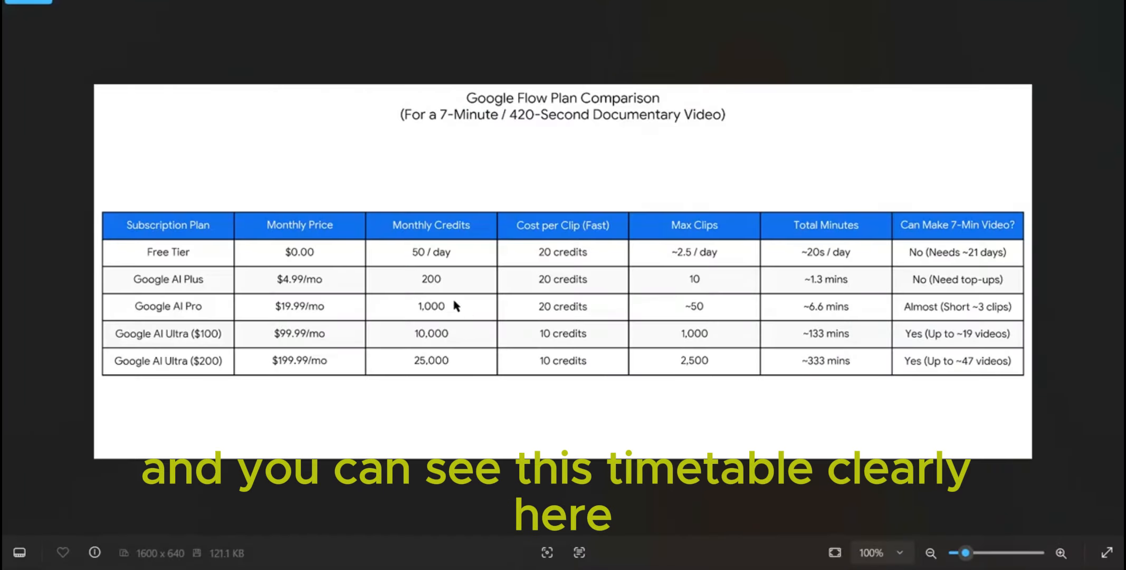